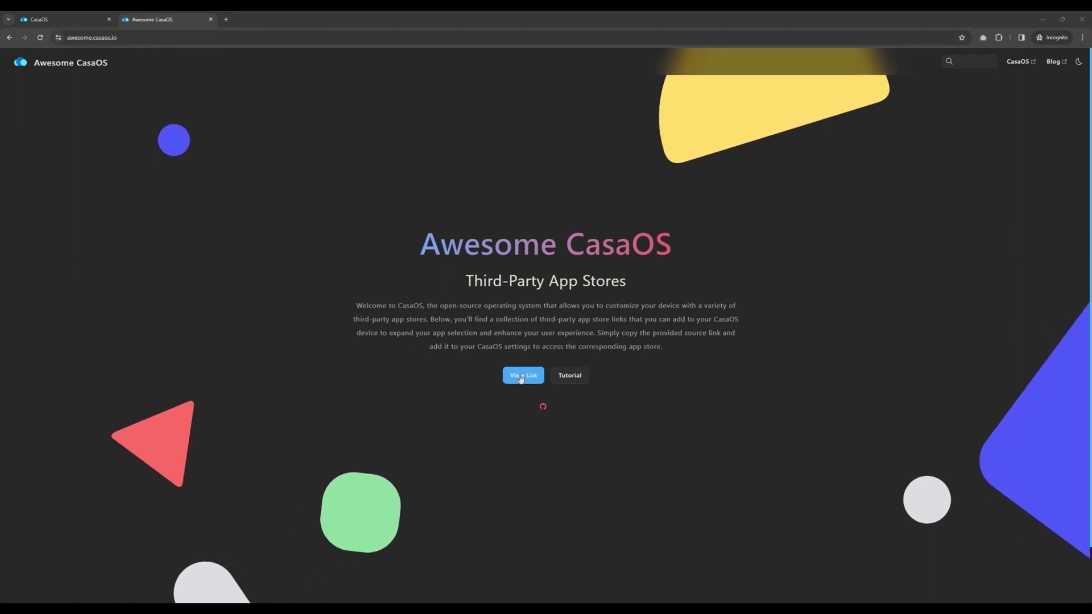
# Step: Copy the CasaOS-AppStore-Play source link from the Awesome CasaOS store list
pyautogui.click(521, 376)
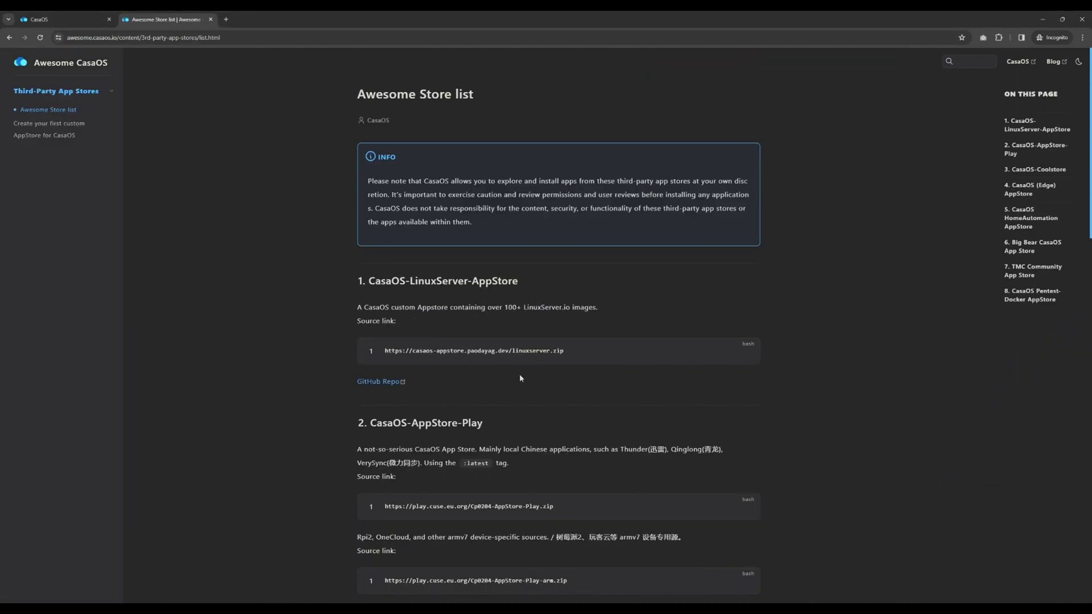
pyautogui.scroll(-3, 520, 374)
pyautogui.scroll(-1, 519, 374)
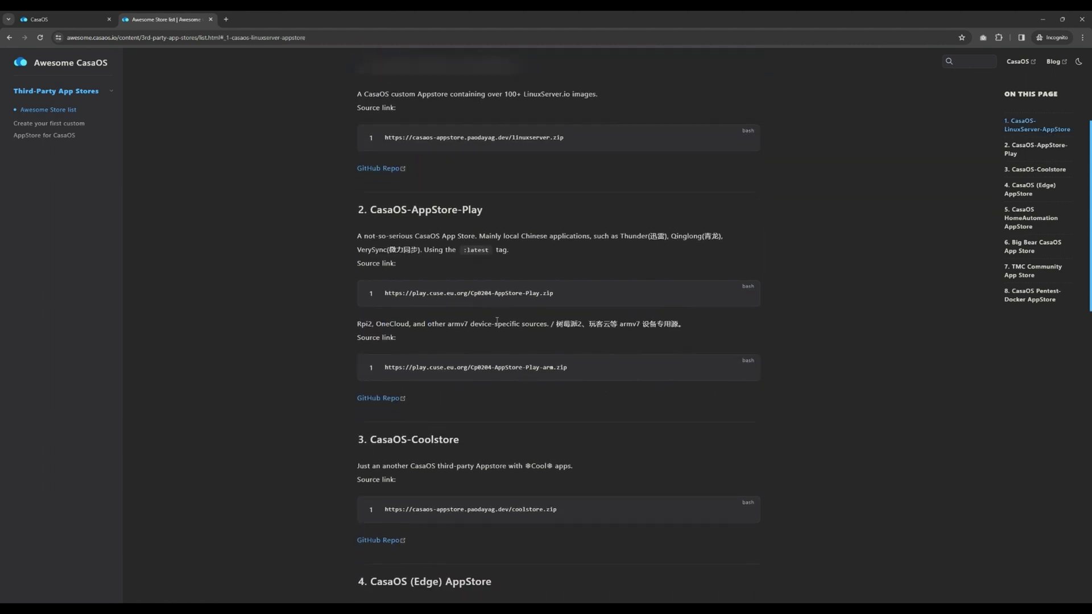
pyautogui.moveTo(484, 210); pyautogui.dragTo(370, 210)
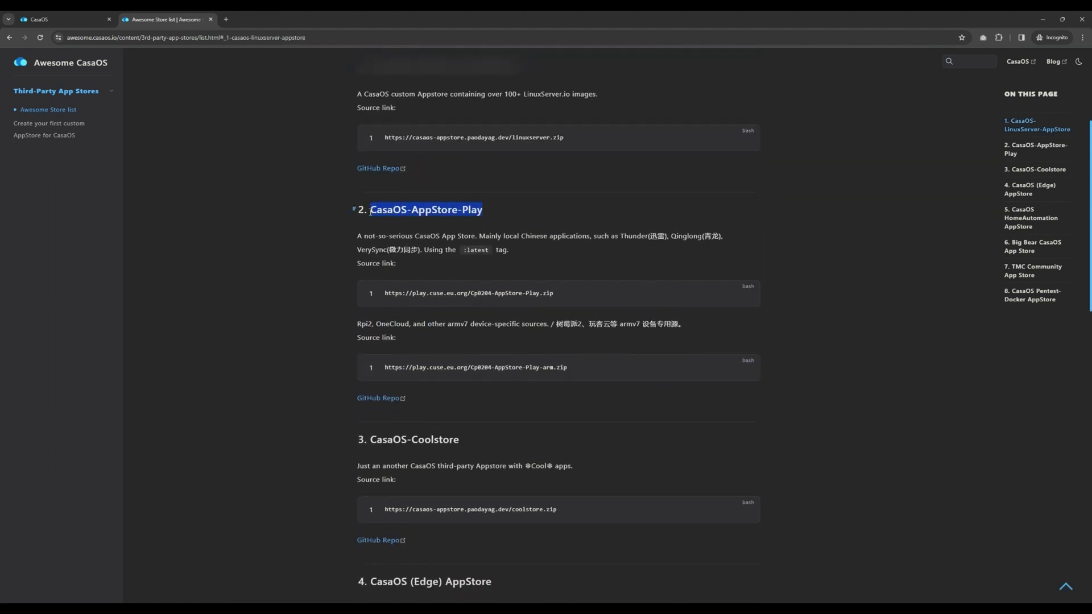
pyautogui.moveTo(558, 292)
pyautogui.click(747, 290)
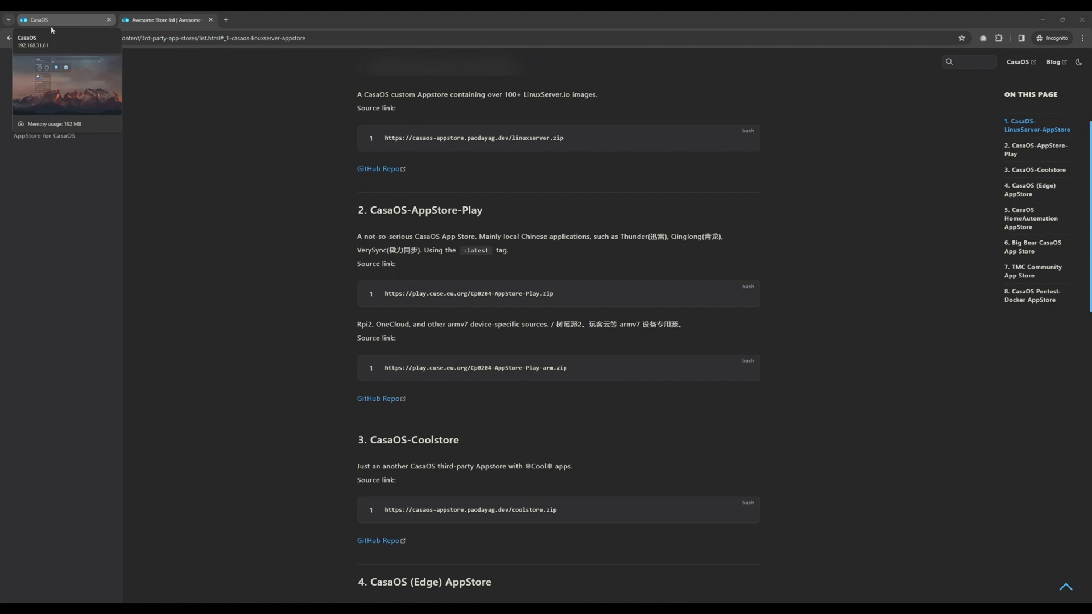
# Step: Paste the CasaOS-AppStore-Play link into CasaOS App Store's More apps field and add it
pyautogui.click(51, 20)
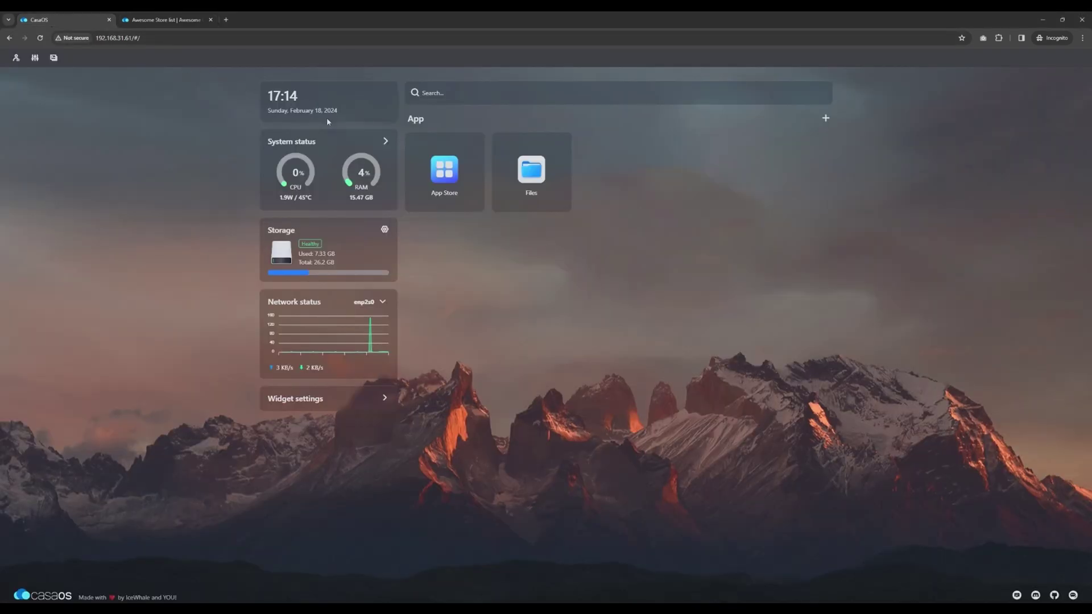
pyautogui.click(445, 176)
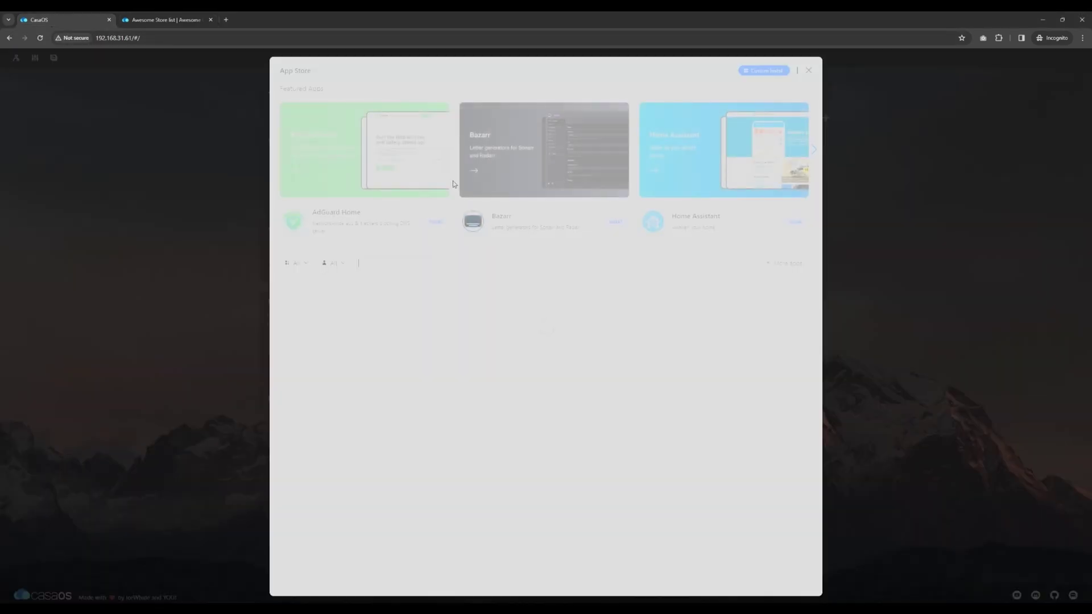
pyautogui.click(783, 263)
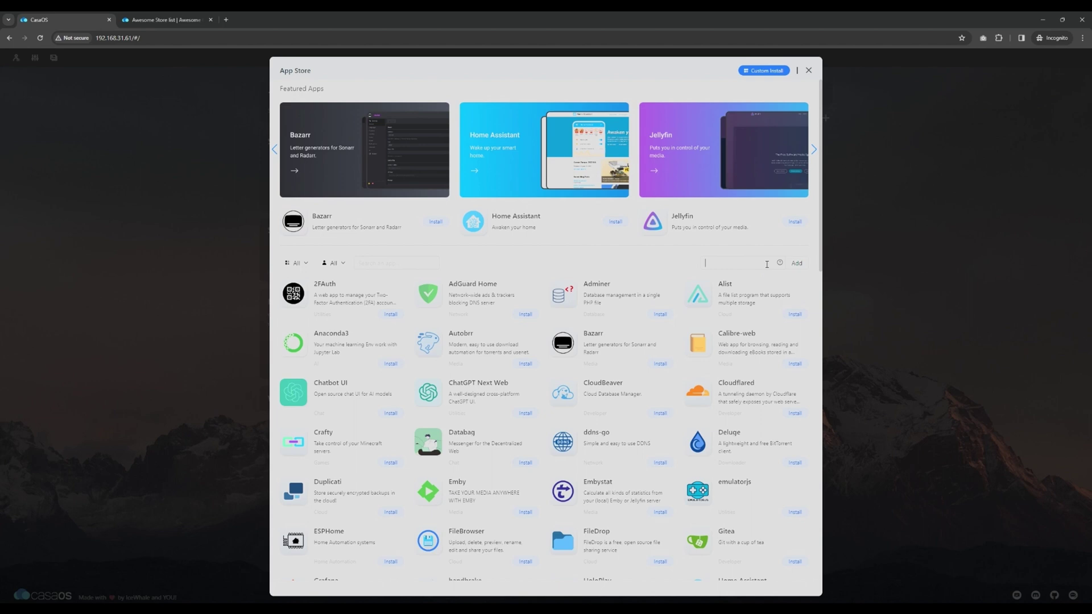
pyautogui.rightClick(766, 264)
pyautogui.click(786, 345)
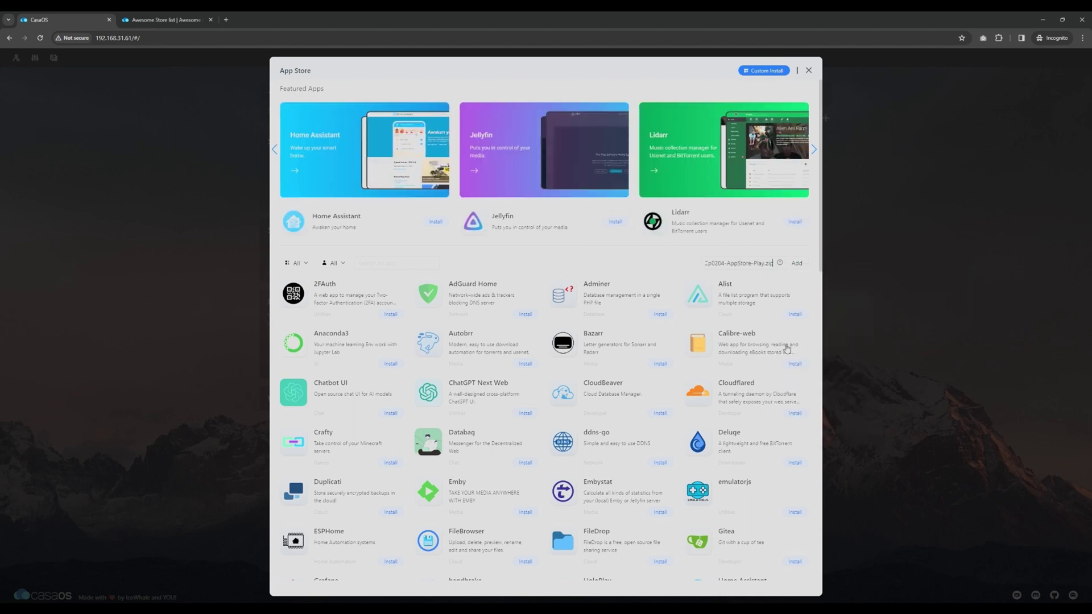
pyautogui.click(798, 265)
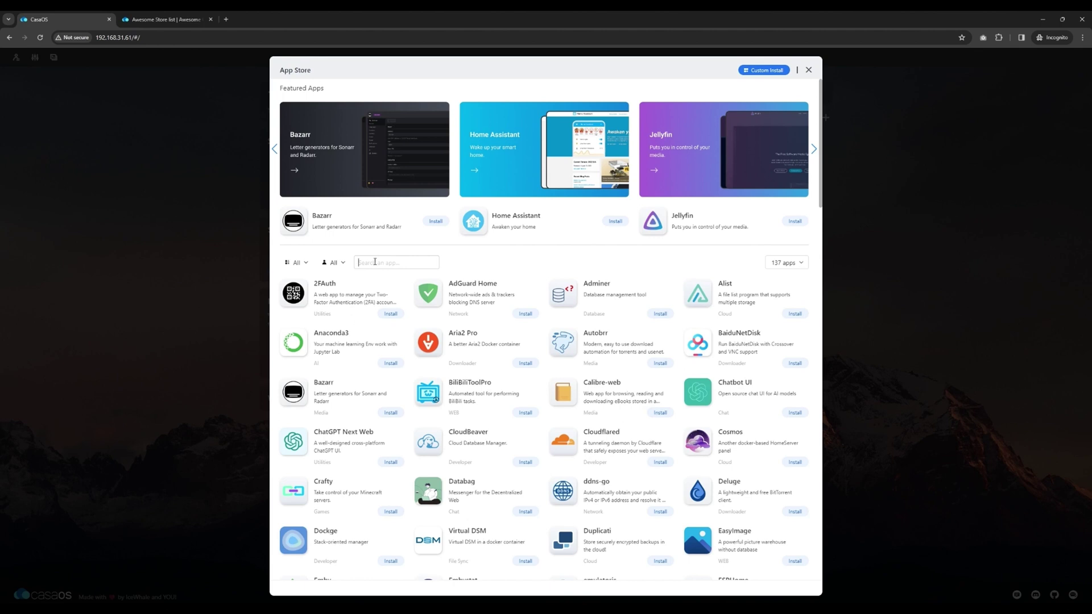
pyautogui.write('bpalworld')
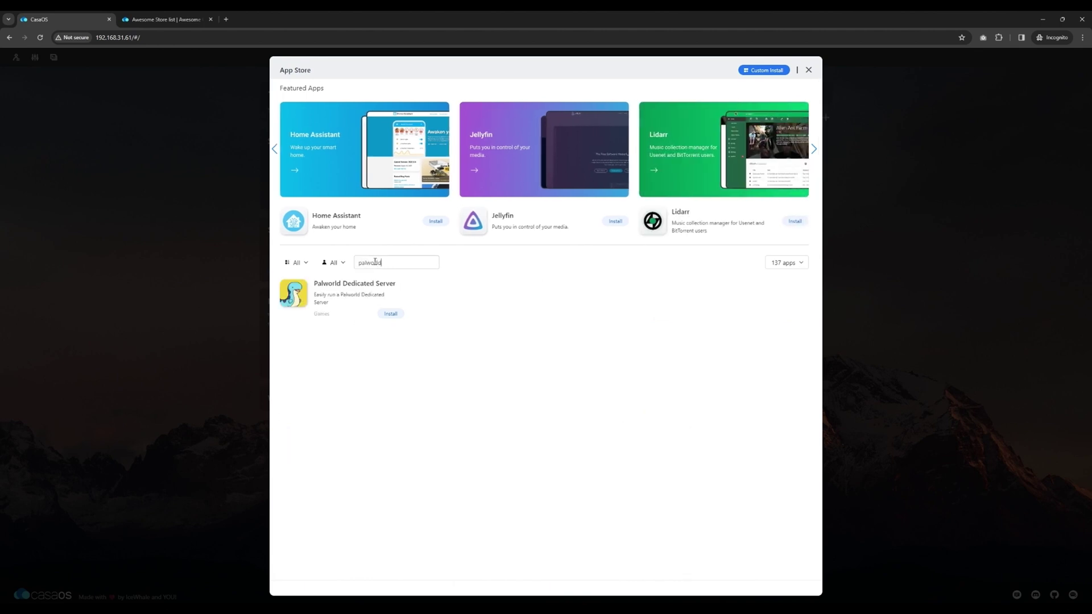
# Step: Install Palworld Dedicated Server, proceeding past the resource requirement tips
pyautogui.click(389, 314)
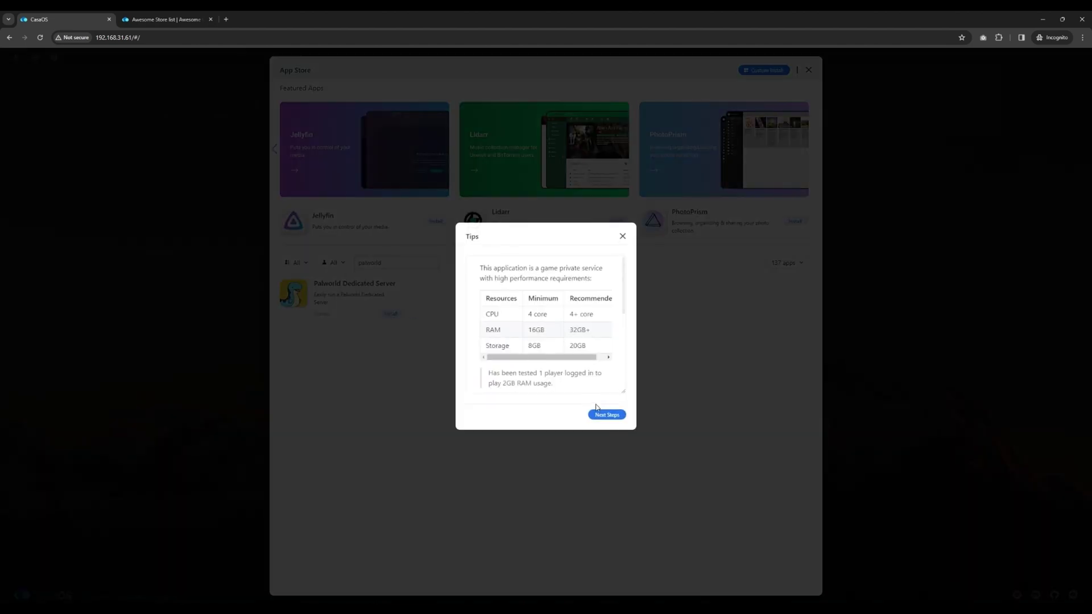
pyautogui.click(606, 415)
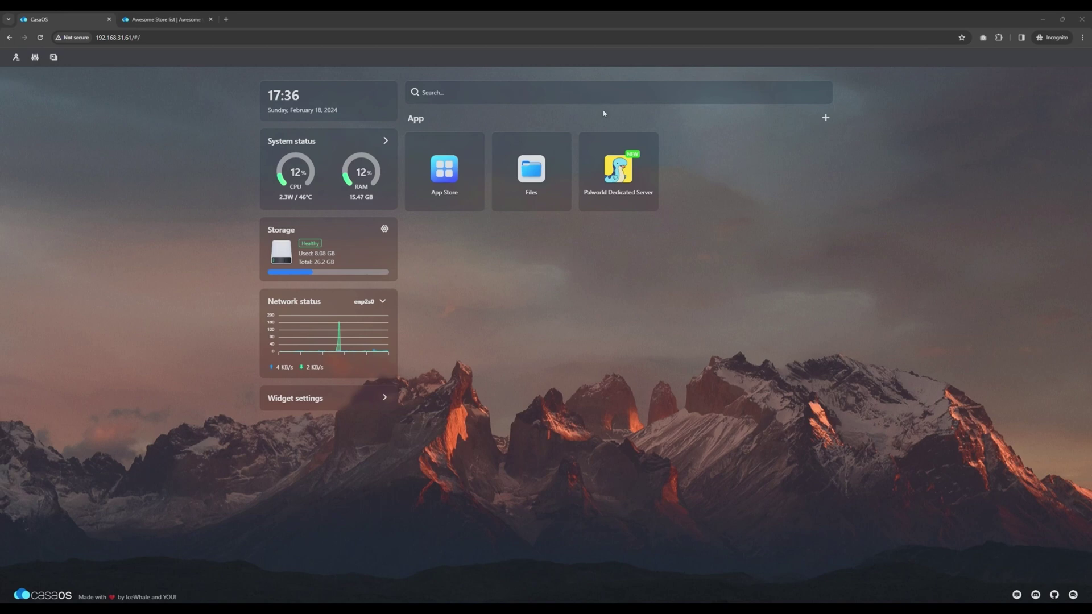
pyautogui.click(652, 145)
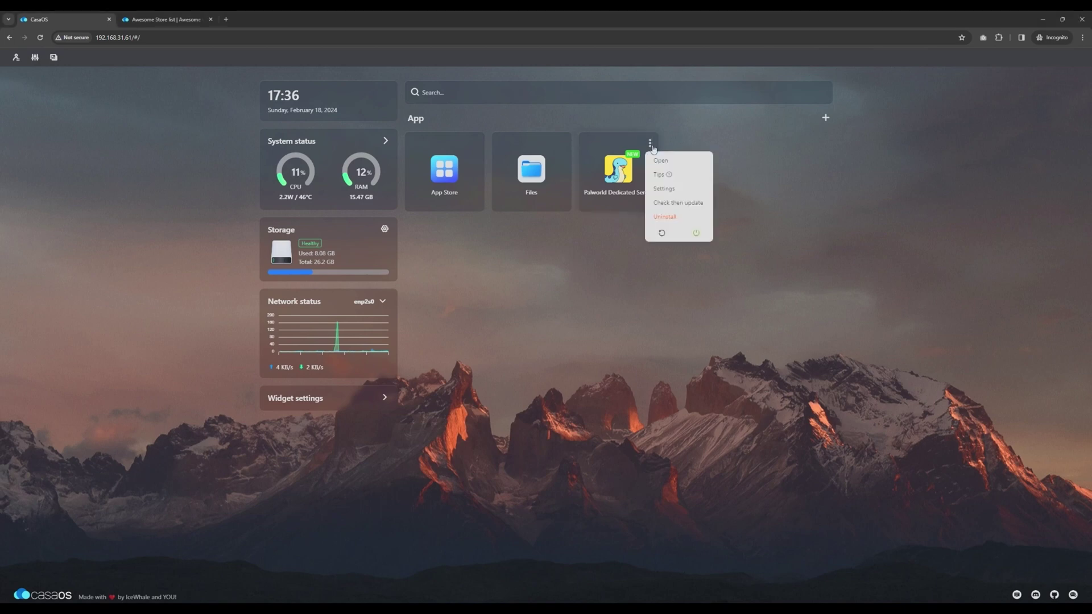
pyautogui.click(665, 189)
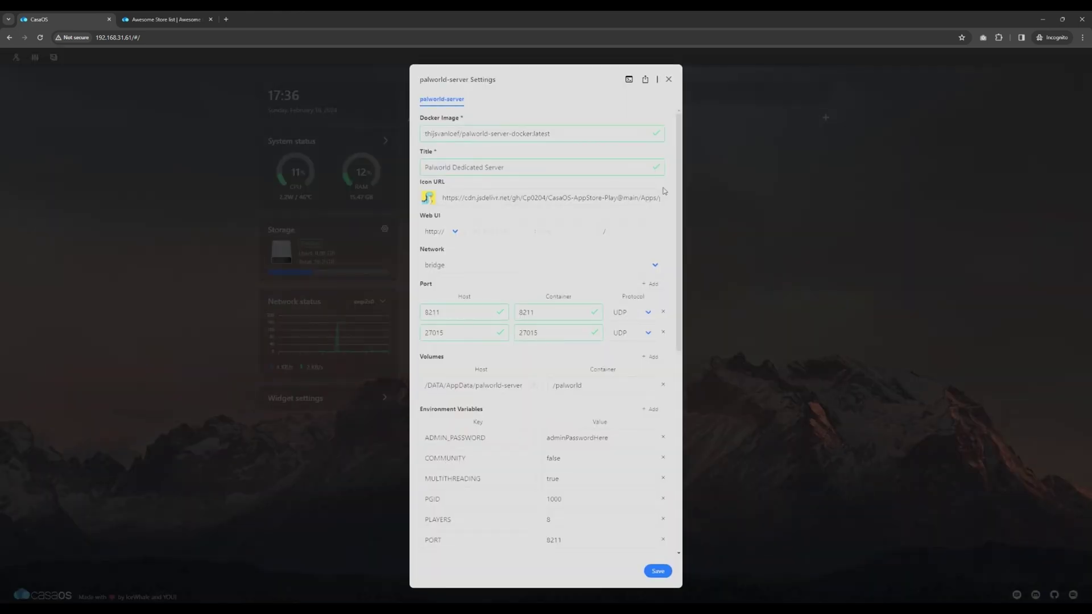
pyautogui.scroll(-3, 665, 192)
pyautogui.scroll(-3, 665, 192)
pyautogui.scroll(-3, 665, 191)
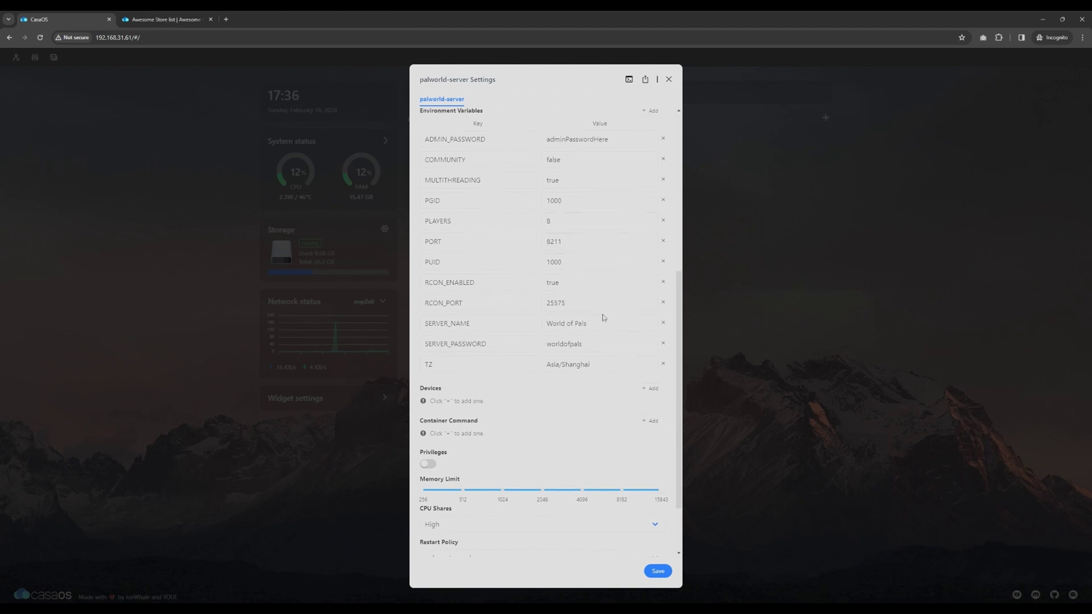
pyautogui.moveTo(594, 344); pyautogui.dragTo(544, 345)
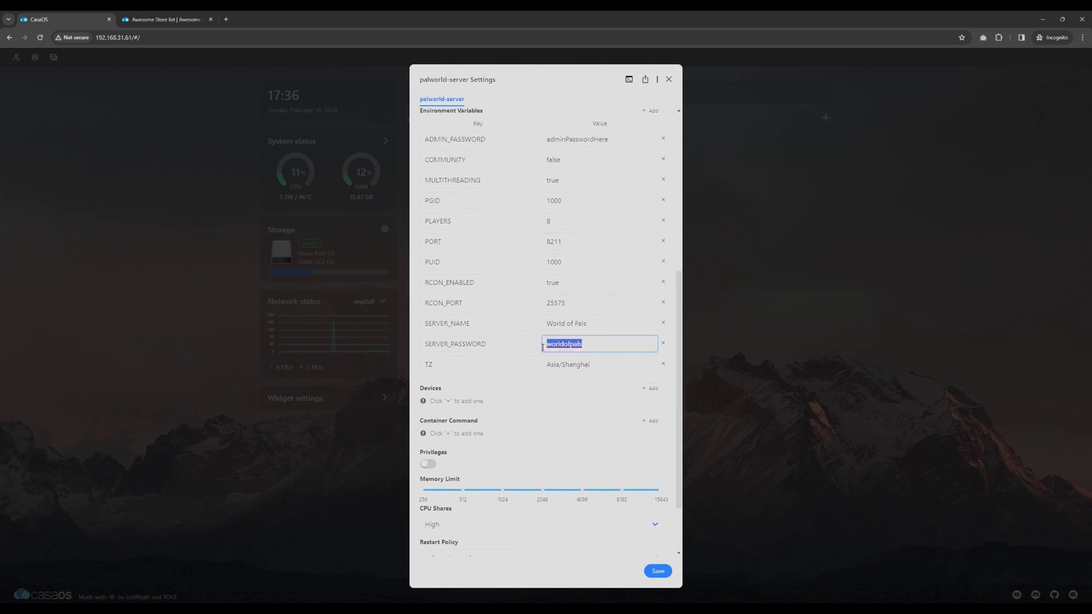
pyautogui.moveTo(600, 324); pyautogui.dragTo(541, 328)
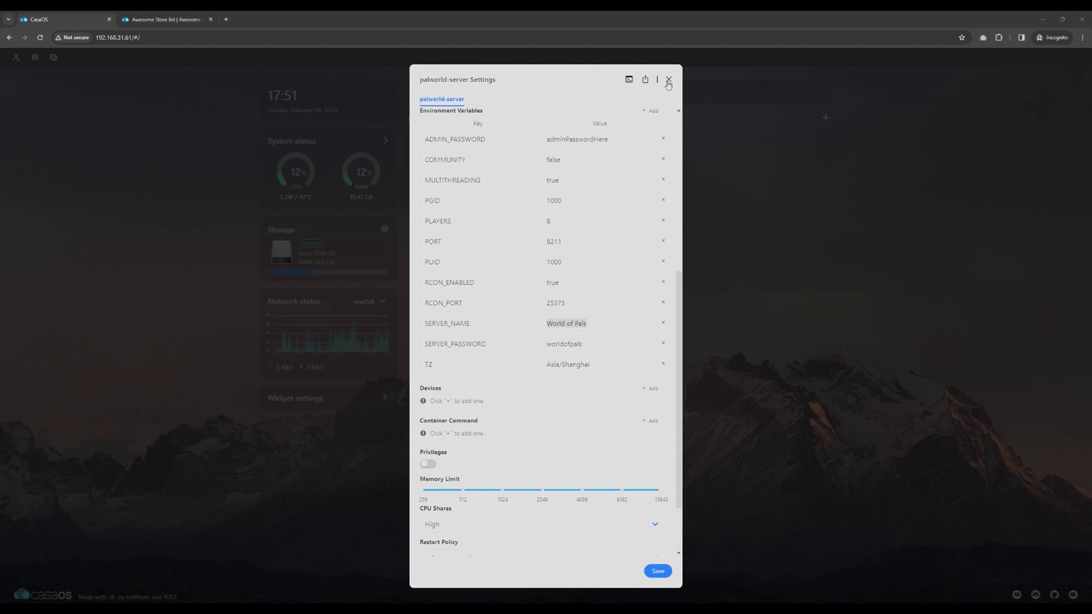
# Step: Open Palworld's dedicated server join screen and select the default 127.0.0.1 address for replacement
pyautogui.click(669, 81)
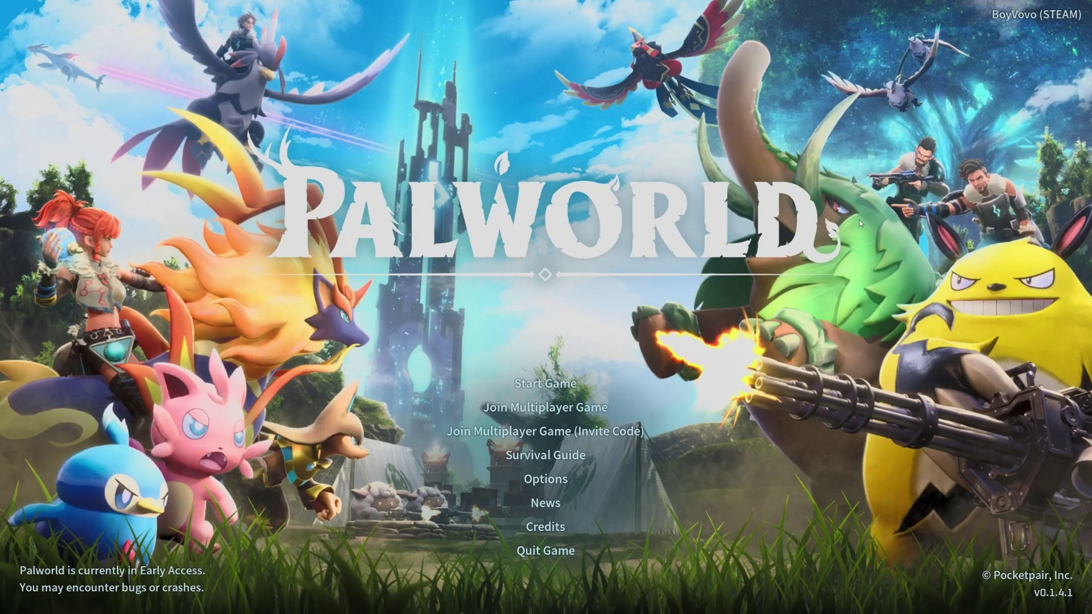
pyautogui.click(578, 408)
pyautogui.click(578, 408)
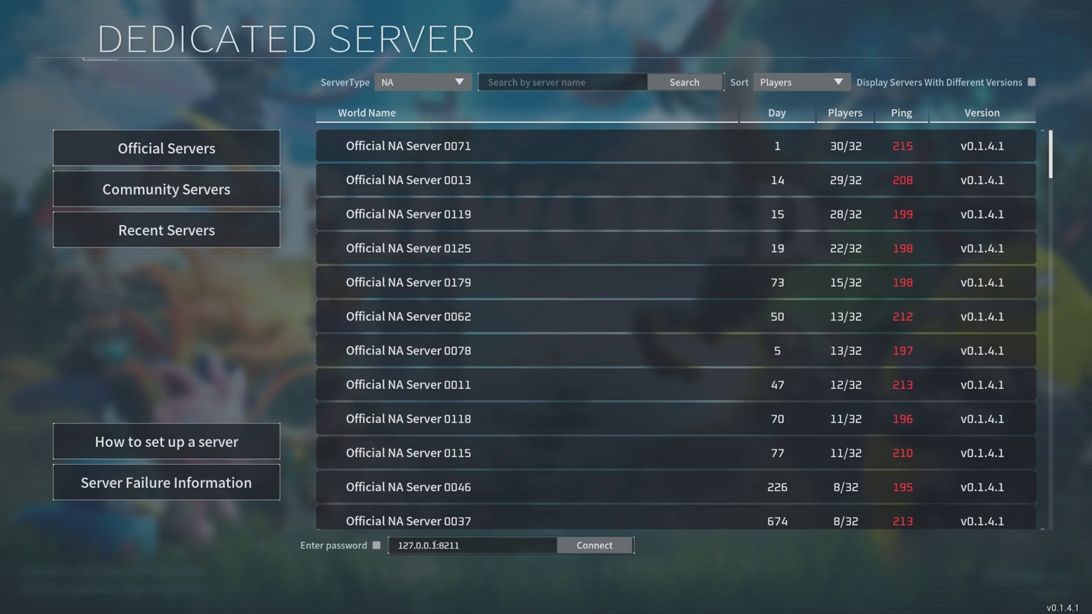
pyautogui.moveTo(437, 545); pyautogui.dragTo(396, 550)
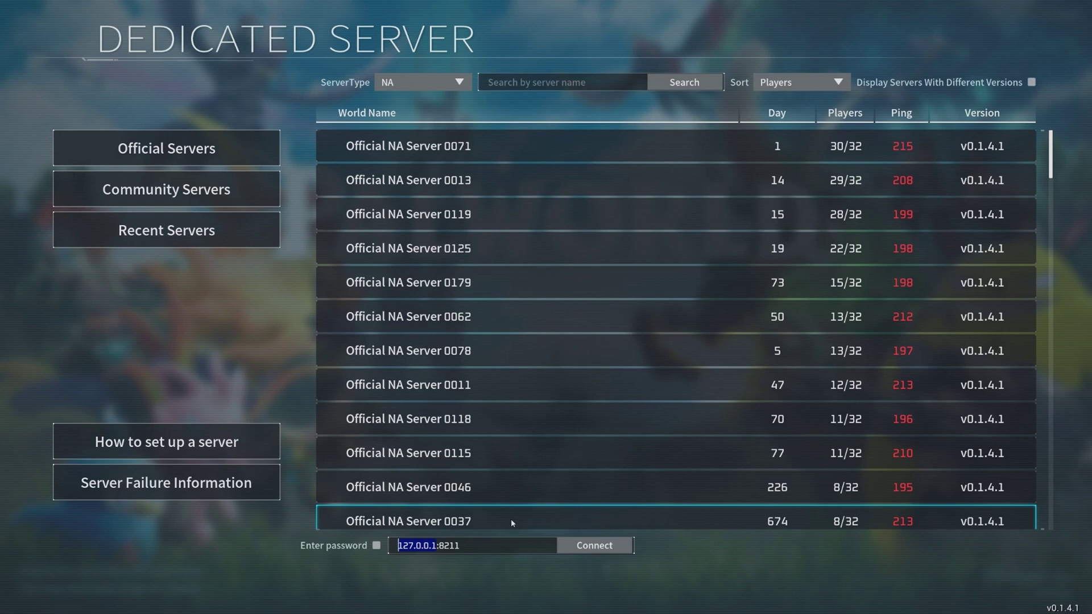
pyautogui.write('192.1')
pyautogui.write('68.')
pyautogui.write('3')
pyautogui.write('1.61')
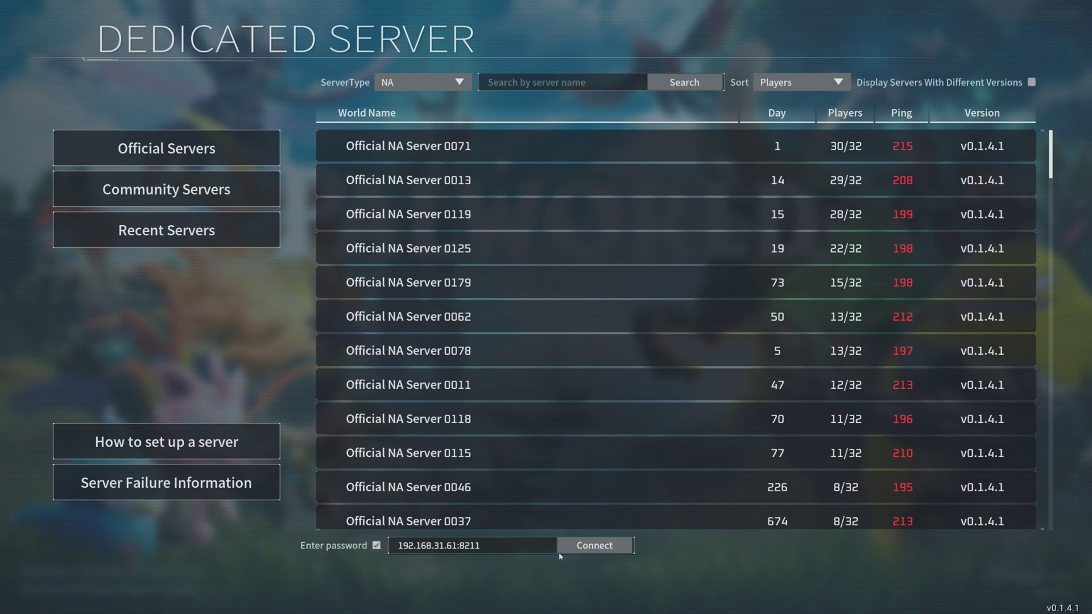
# Step: Connect to the 192.168.31.61 server, rename the character to Casa OS, and start the game
pyautogui.click(589, 545)
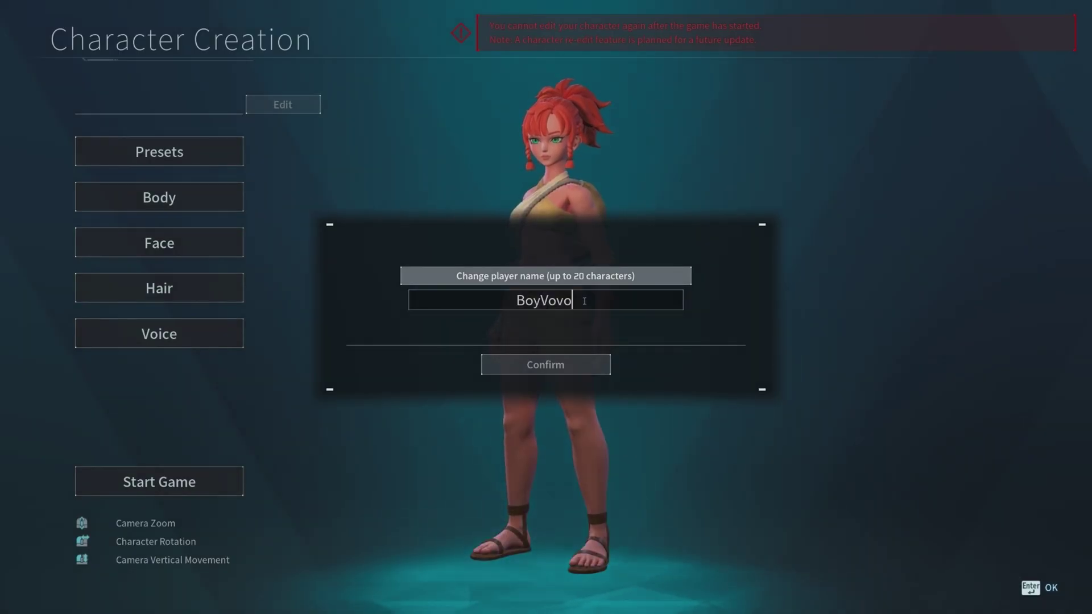
pyautogui.press('BackSpace')
pyautogui.press('BackSpace')
pyautogui.press('BackSpace')
pyautogui.press('BackSpace')
pyautogui.press('BackSpace')
pyautogui.write('Casa')
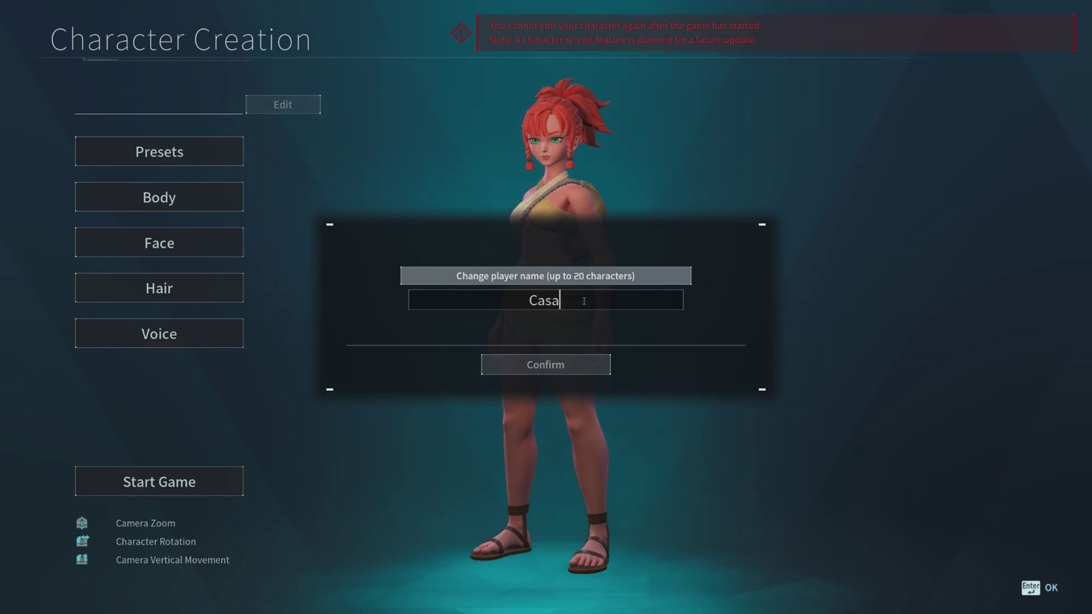
pyautogui.write(' OS')
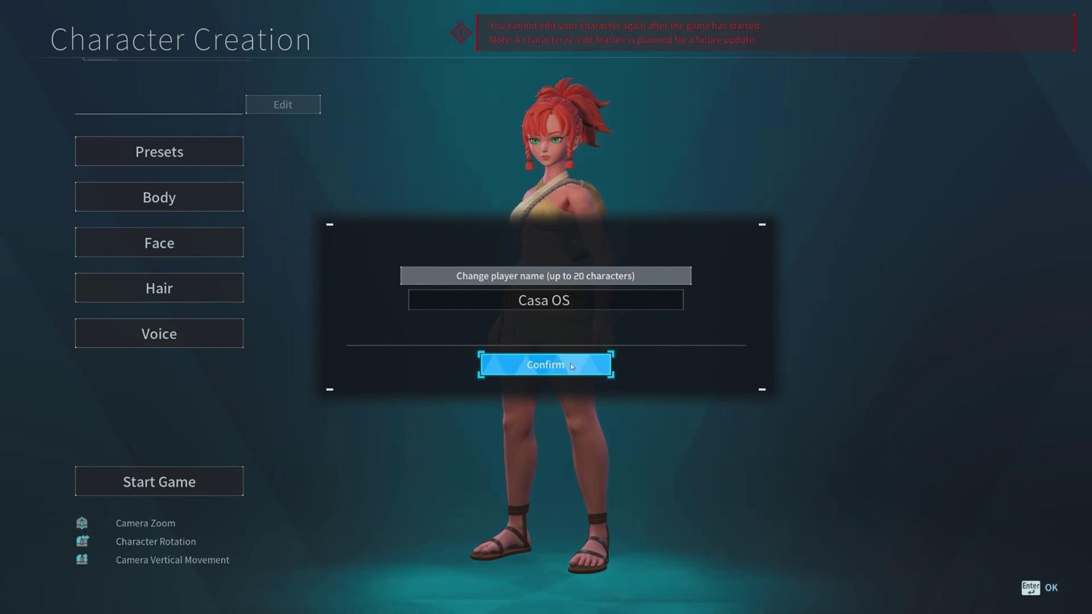
pyautogui.click(571, 363)
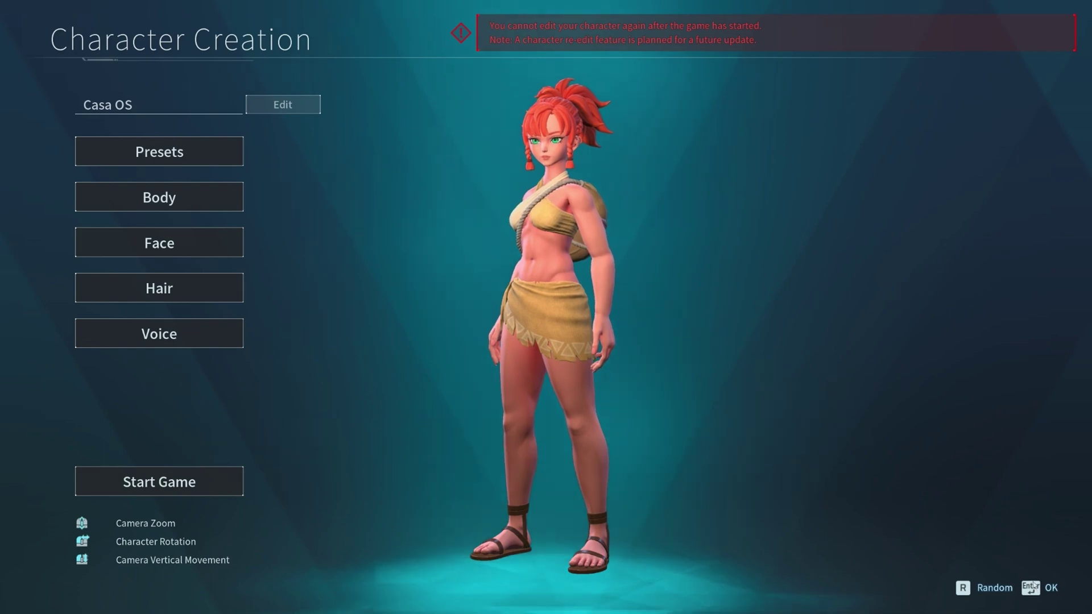
pyautogui.press('Return')
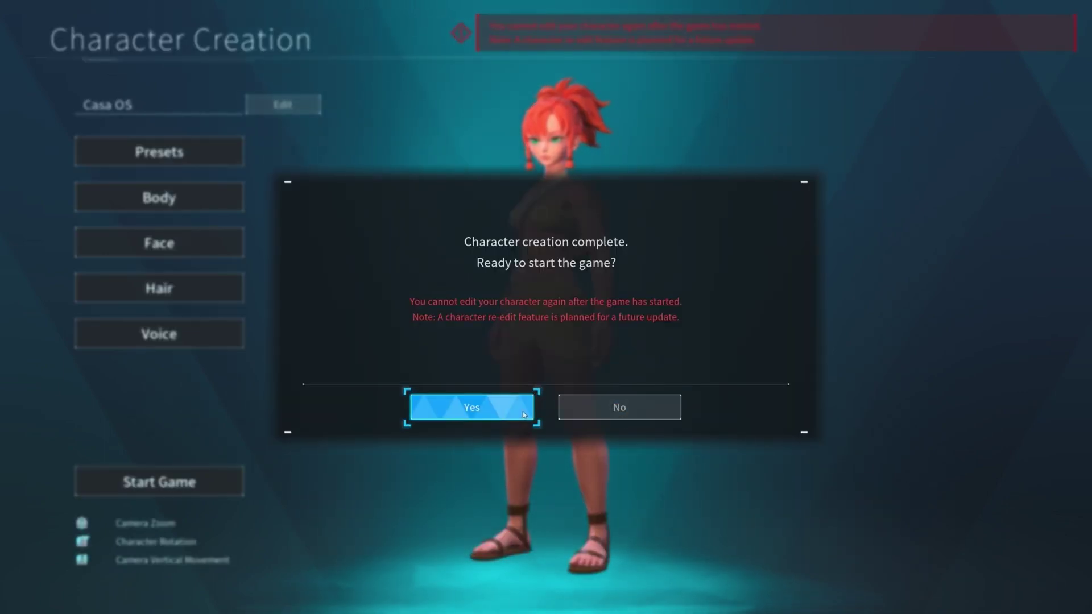